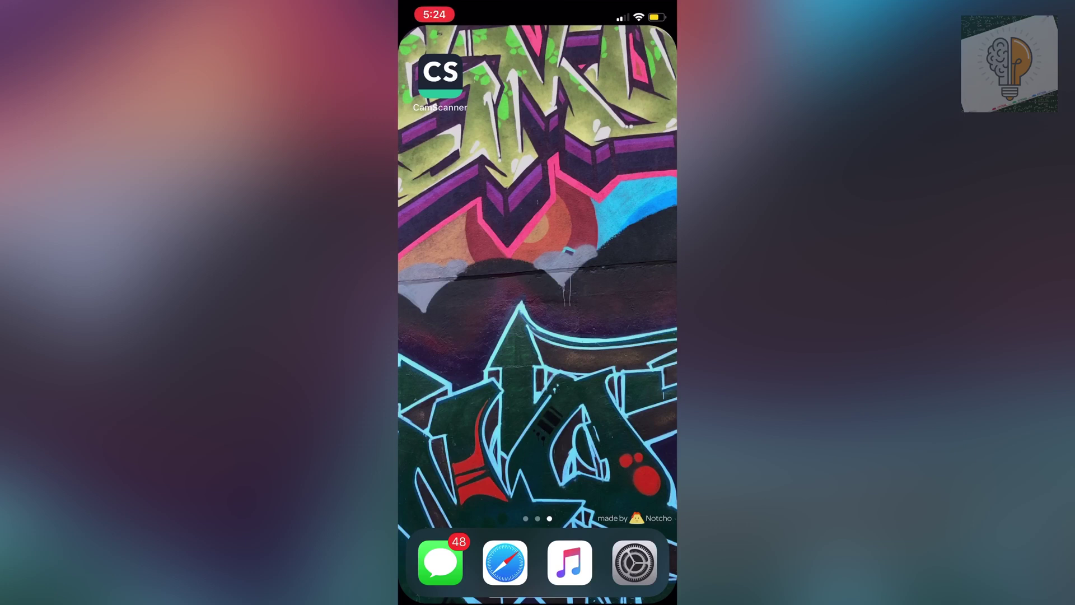
- Launch CamScanner and go to the Me account section to reach Help
click(440, 76)
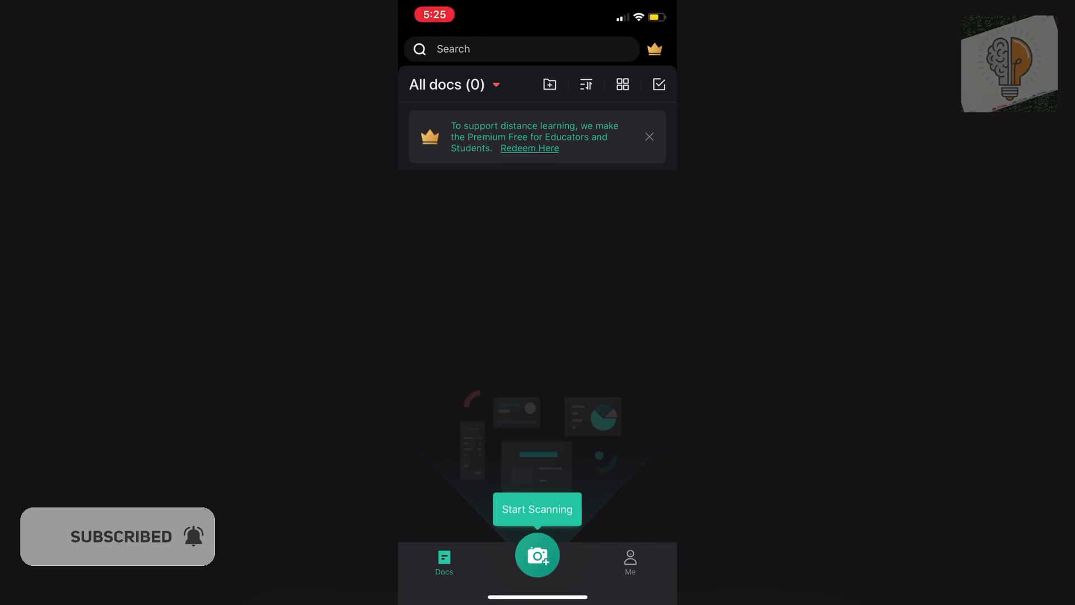
click(630, 562)
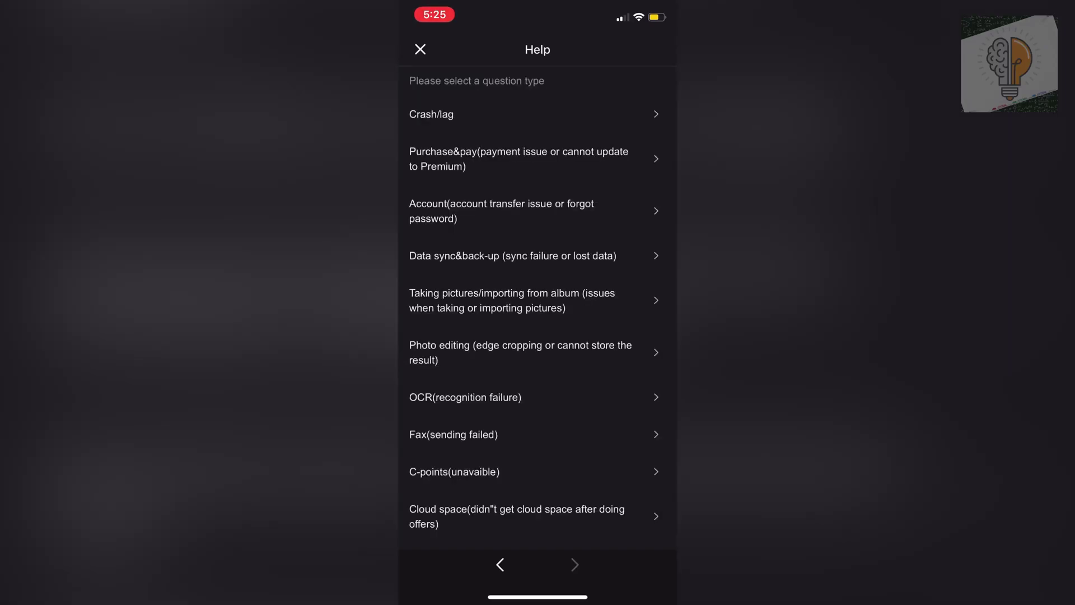
scroll(538, 320, down, 2)
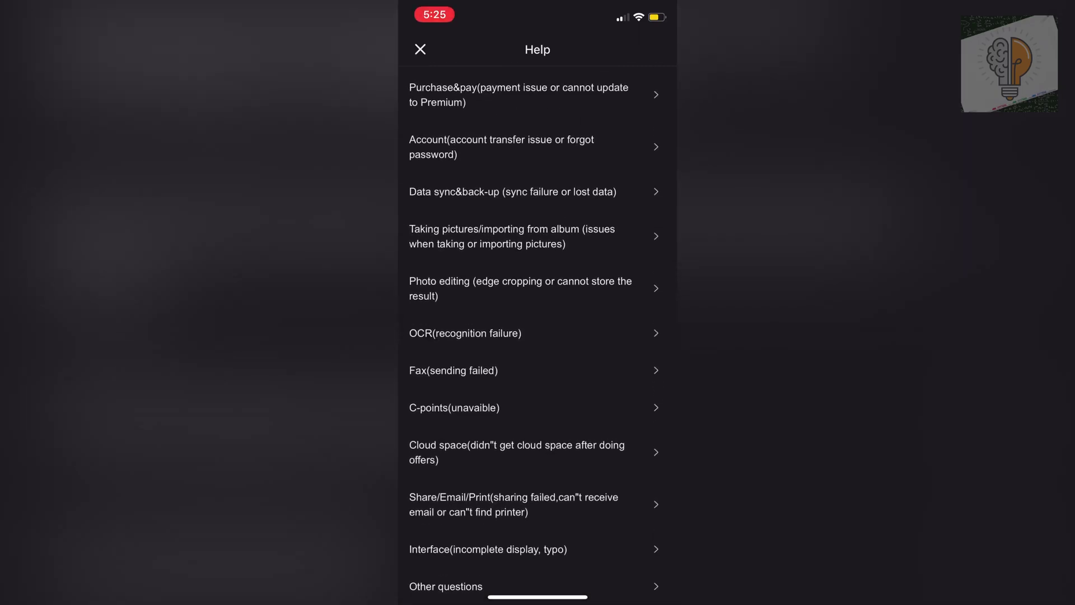
- Choose the 'Other questions' category in the Help list
click(446, 586)
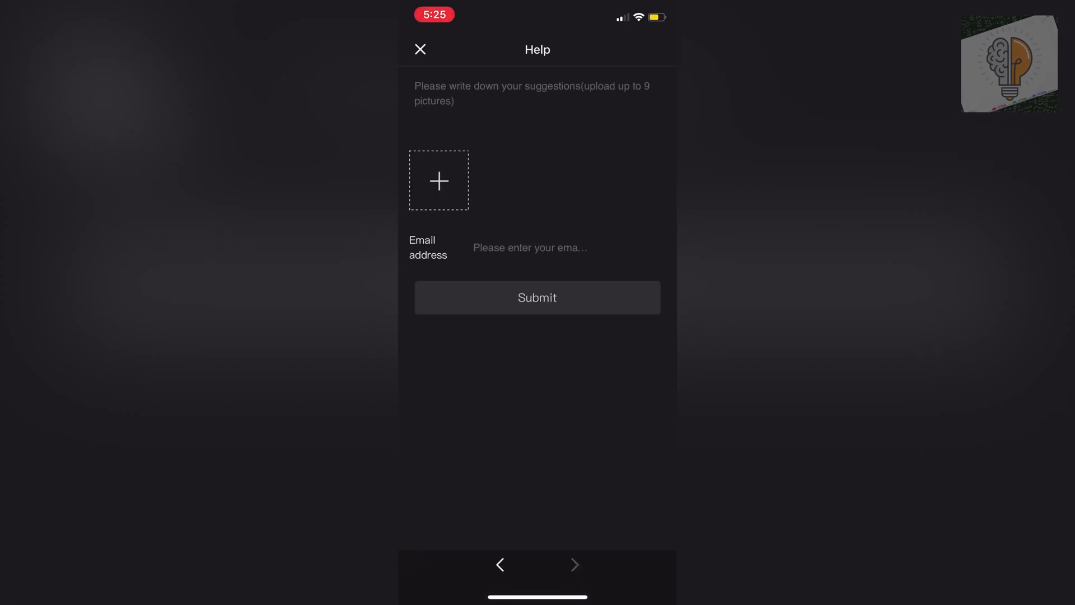
- Write the request to delete the account and all its data, then focus the email field
click(521, 93)
click(416, 490)
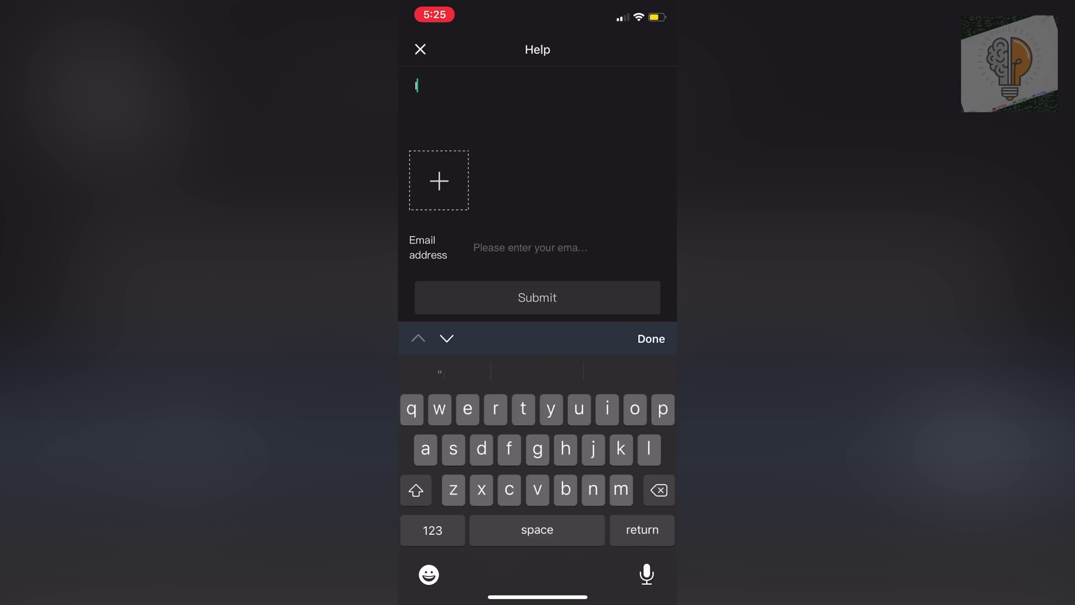
text( would)
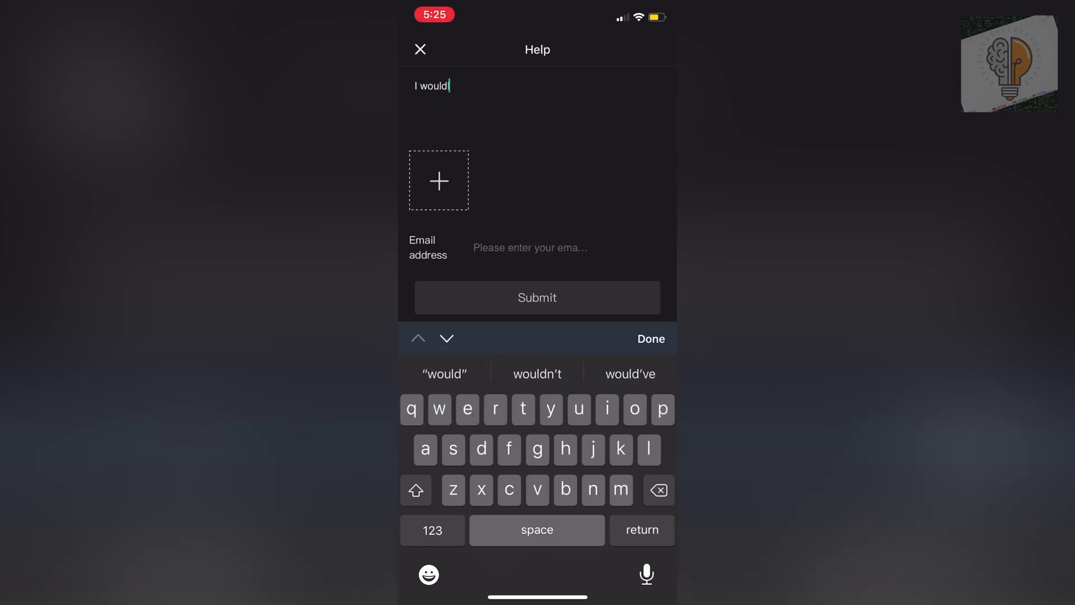
text( like my account)
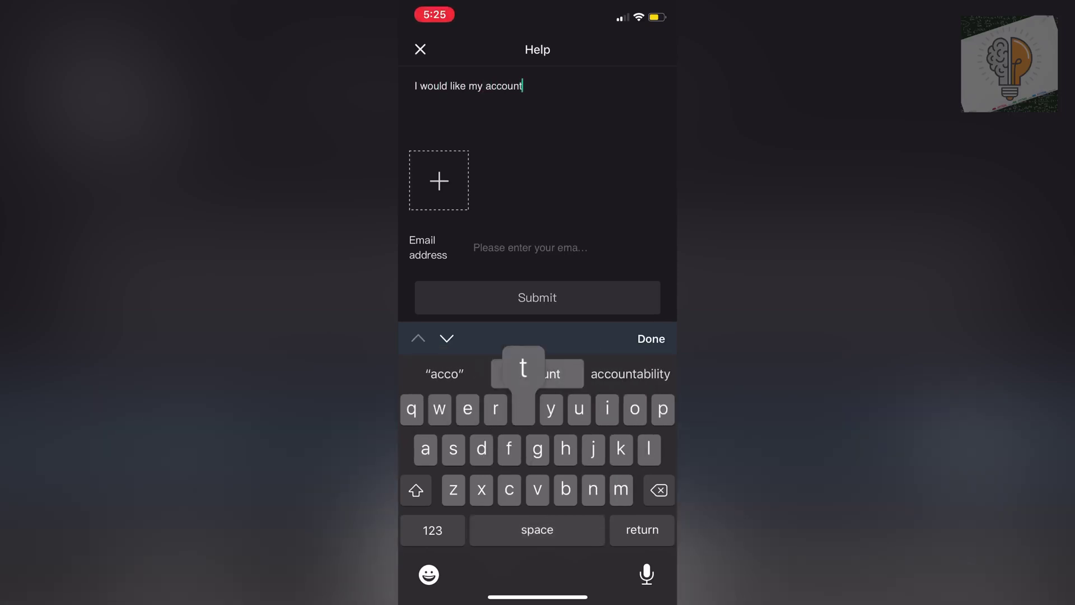
text( and all of it)
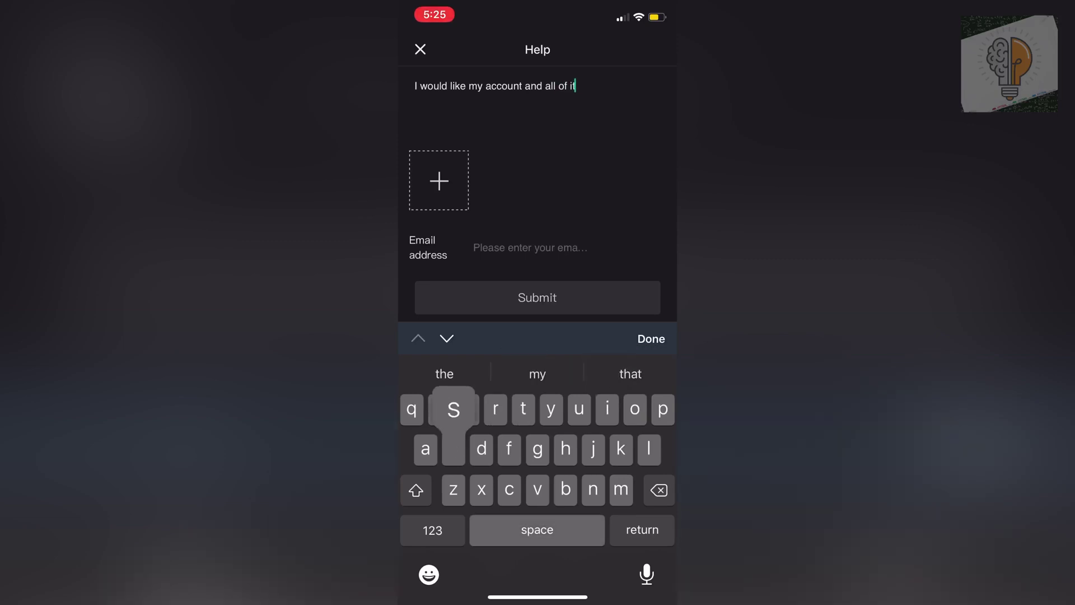
text(s detaile)
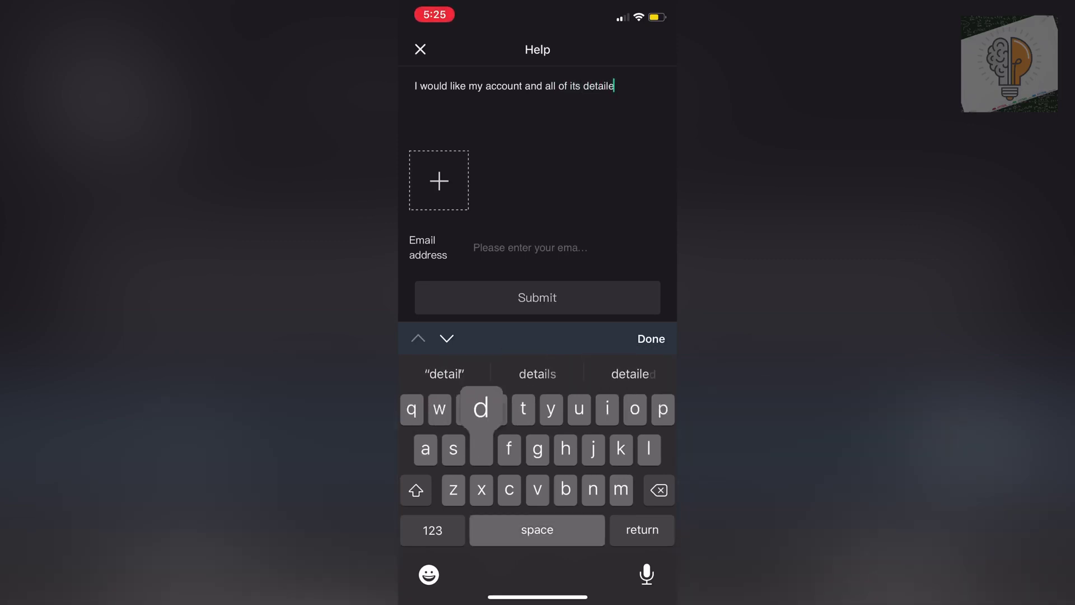
text(d an)
key(BackSpace)
key(BackSpace)
key(BackSpace)
key(BackSpace)
key(BackSpace)
text(s)
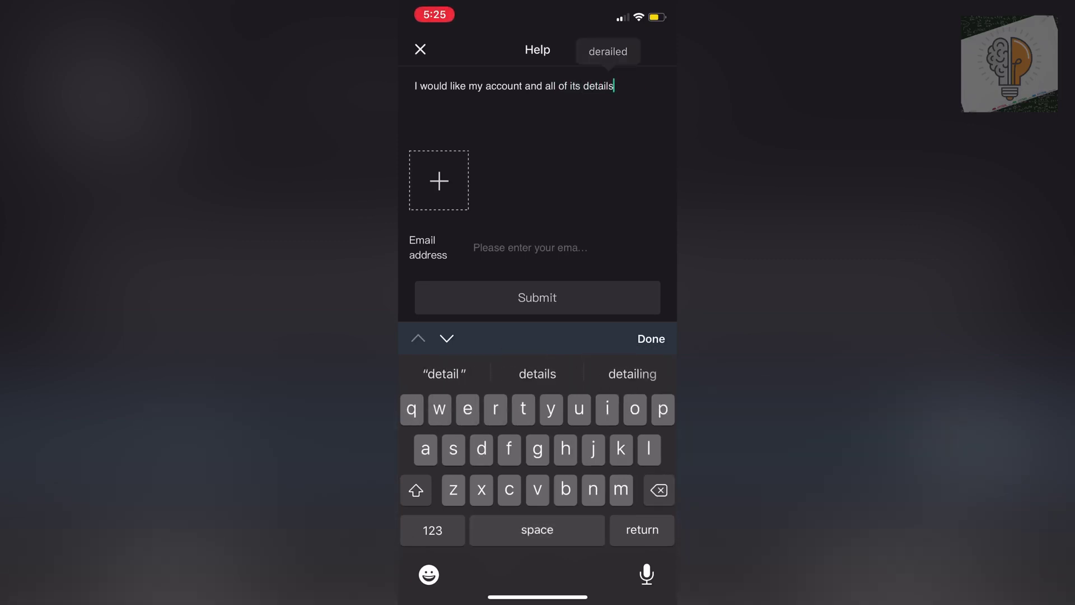
text( and data to)
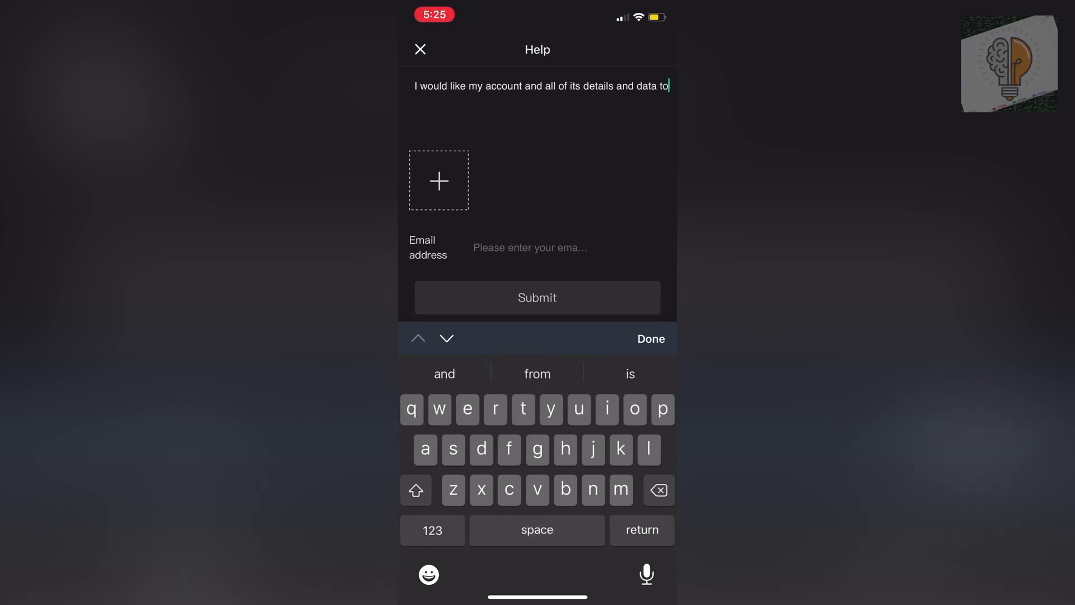
text( be deleted)
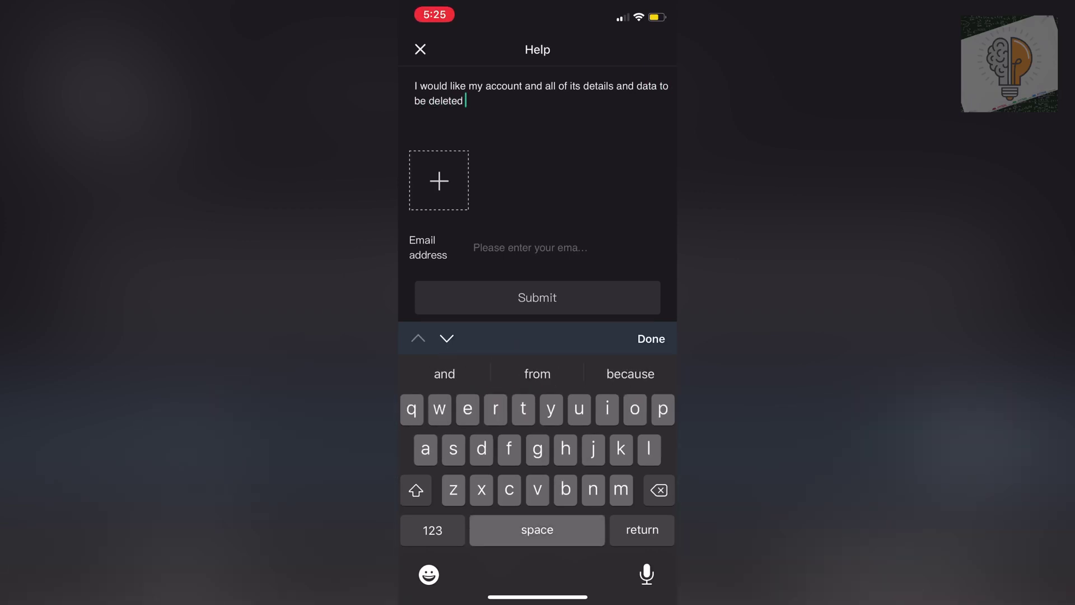
click(530, 247)
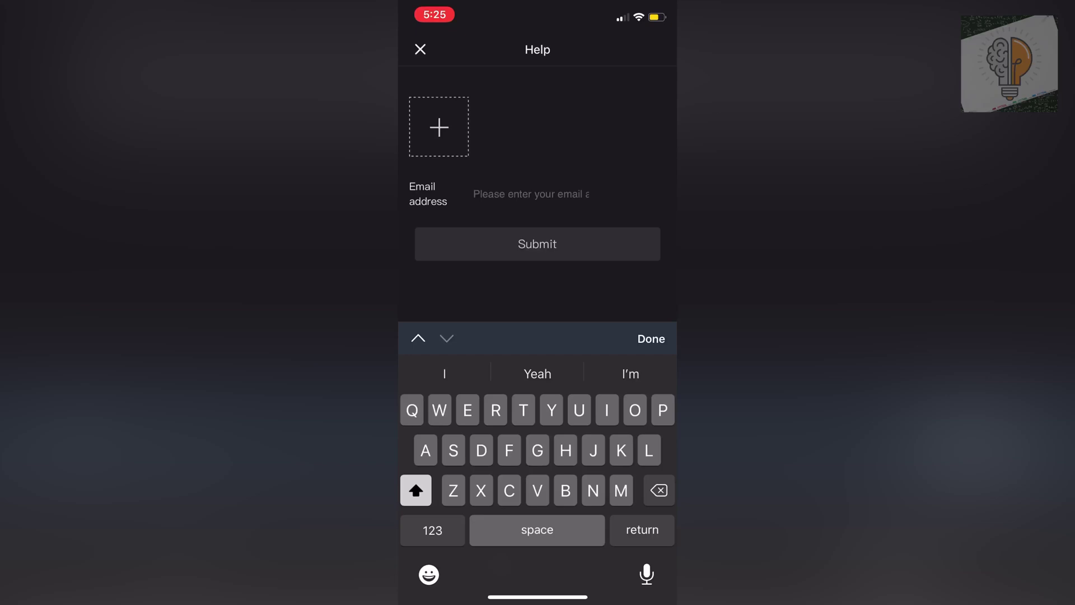
- Enter 'Test test' as the email address and dismiss the keyboard
click(433, 530)
text(Te)
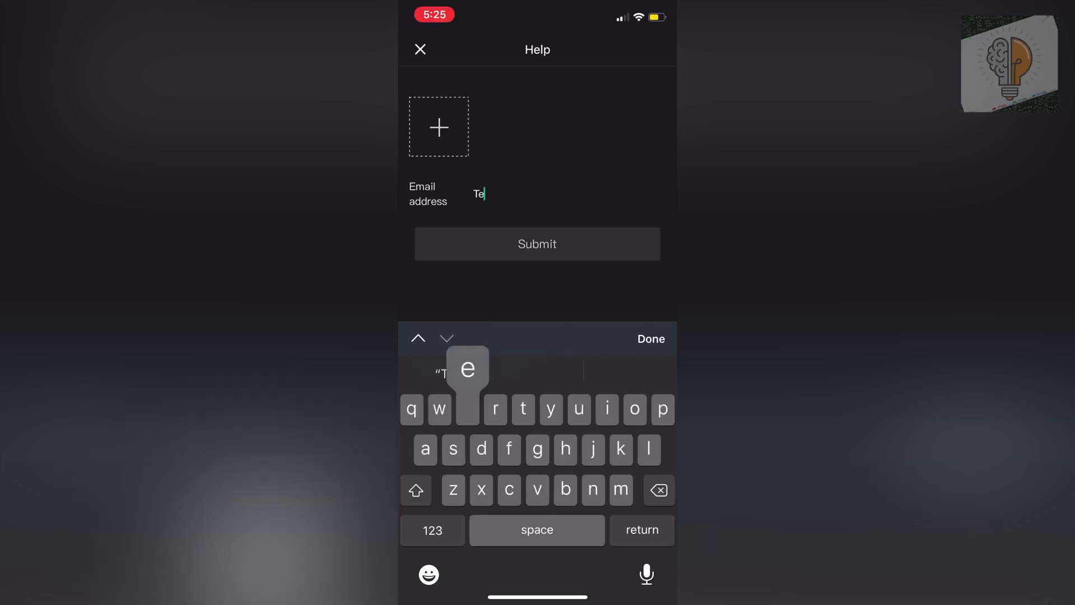
text(sttest)
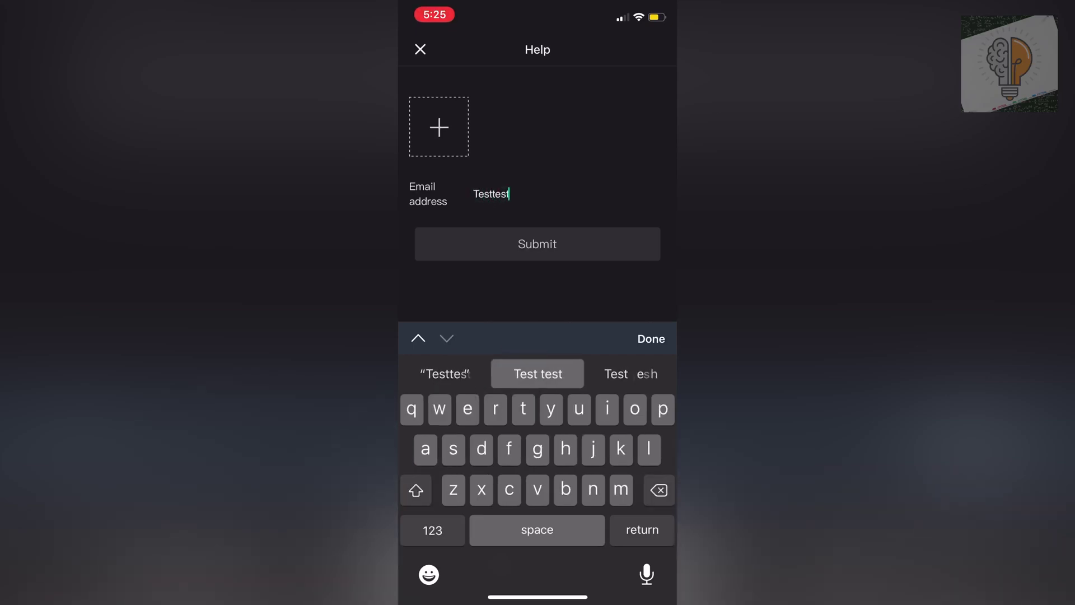
click(537, 373)
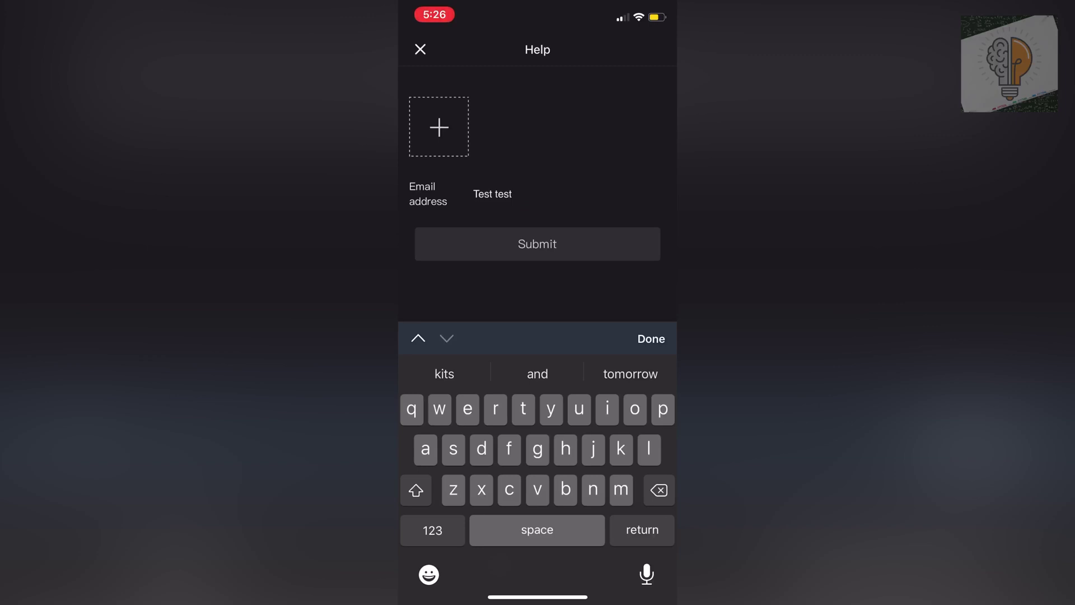
click(651, 338)
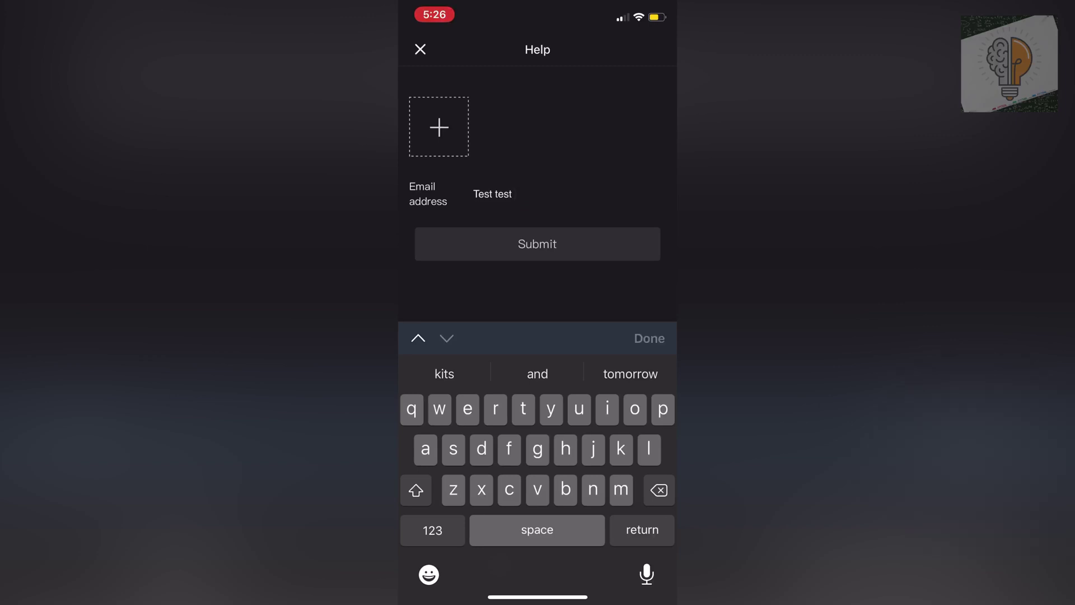